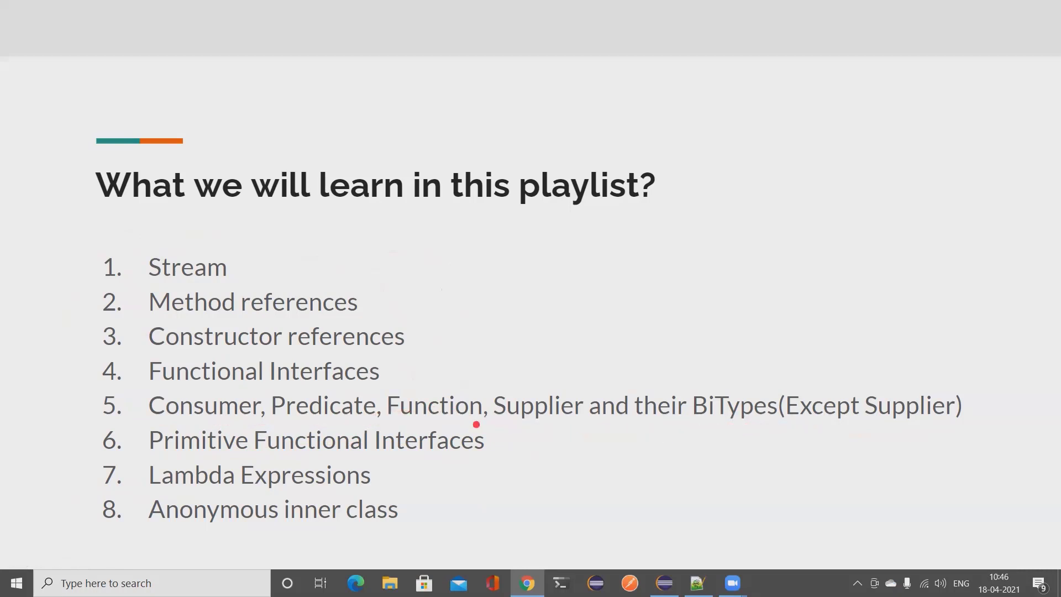
Step: Leave the full-screen presentation and switch to the BiPredicate Javadoc page
left_click(528, 583)
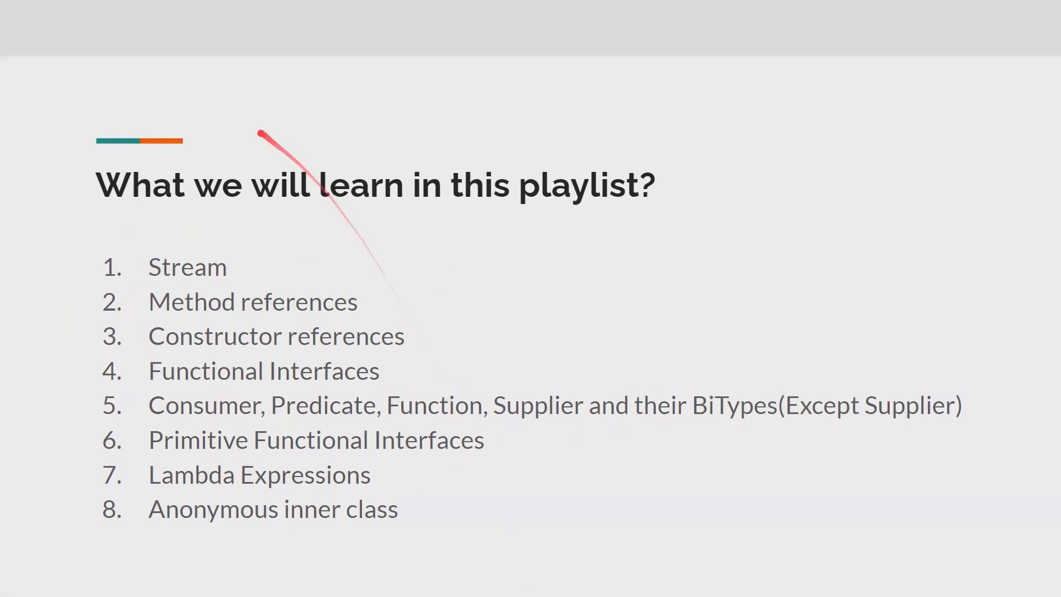
key("Escape")
left_click(249, 11)
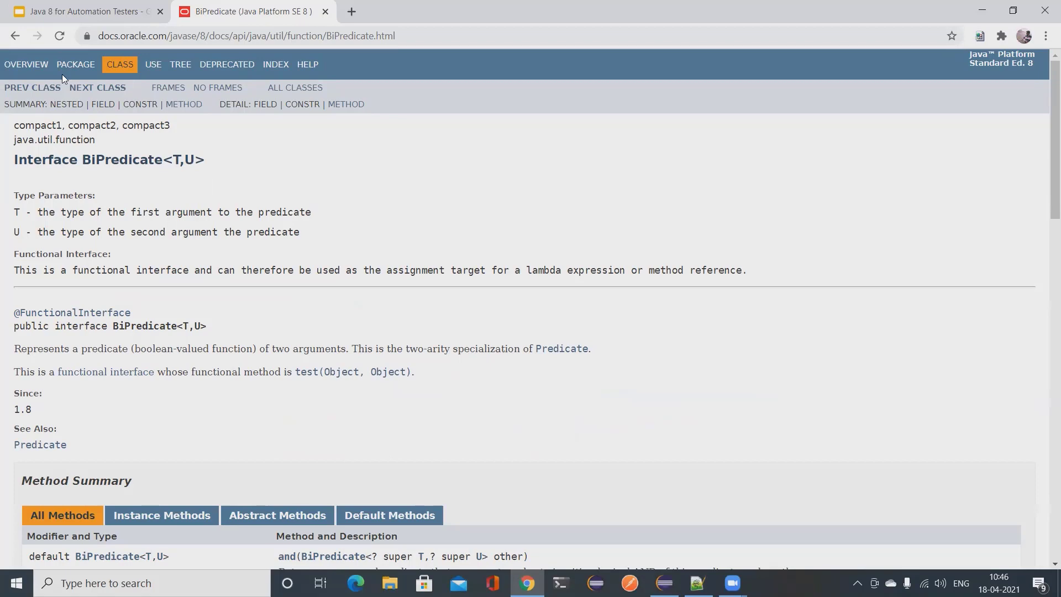
Step: Go back to the java.util.function package summary, select its name, and return to the slide deck
left_click(15, 36)
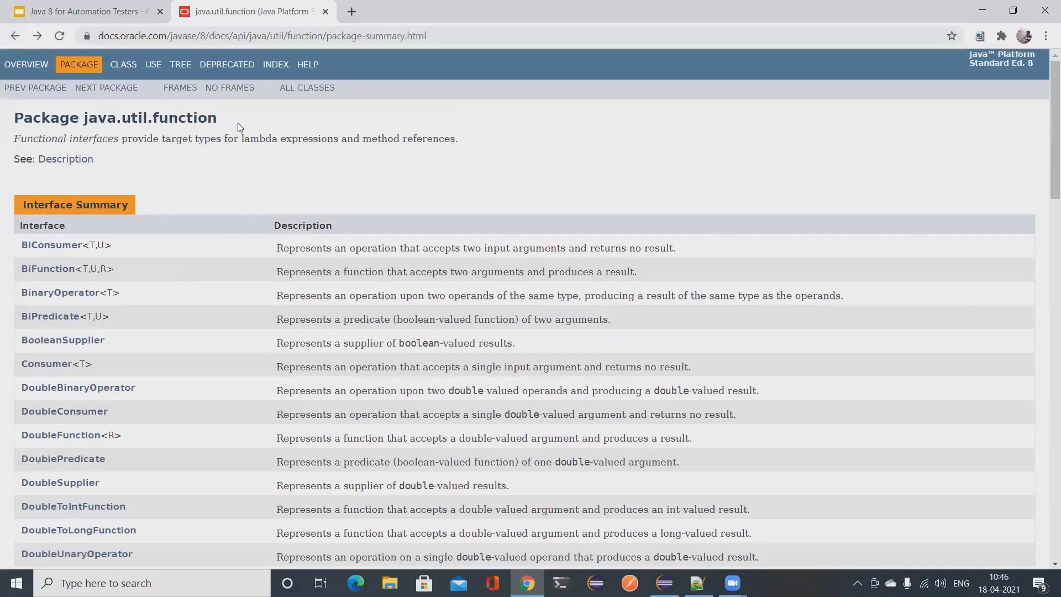
left_click_drag(219, 119, 85, 119)
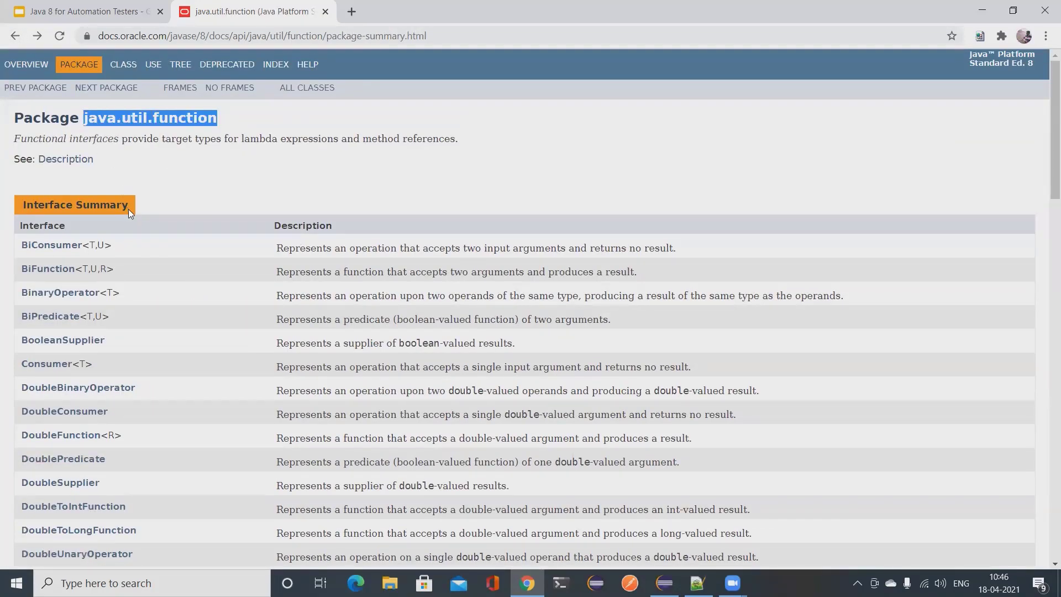
scroll(129, 209, "down", 2)
scroll(26, 191, "down", 5)
scroll(26, 202, "down", 3)
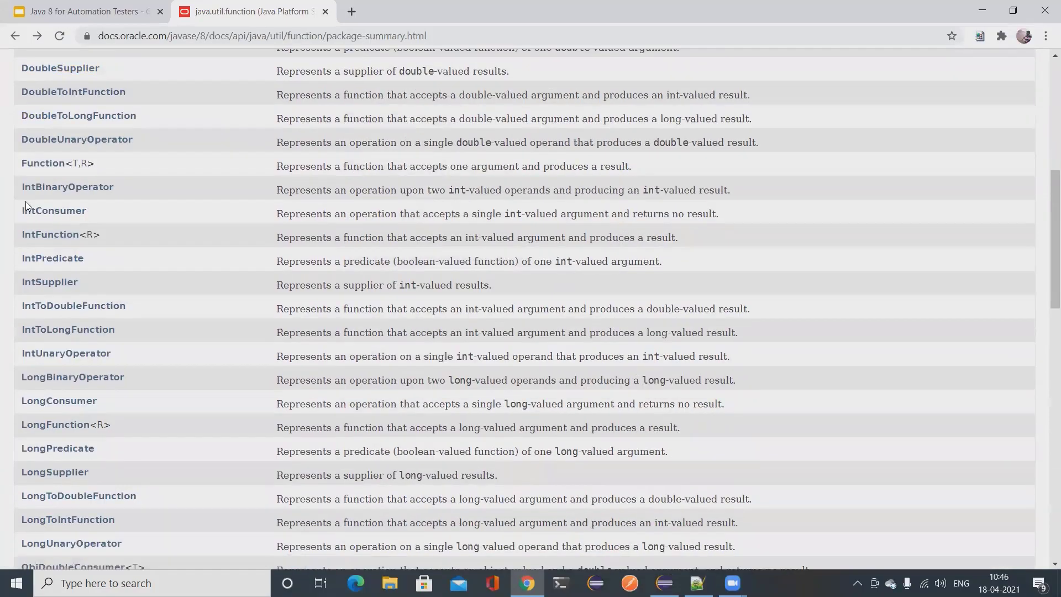
scroll(26, 202, "down", 4)
scroll(26, 202, "down", 4)
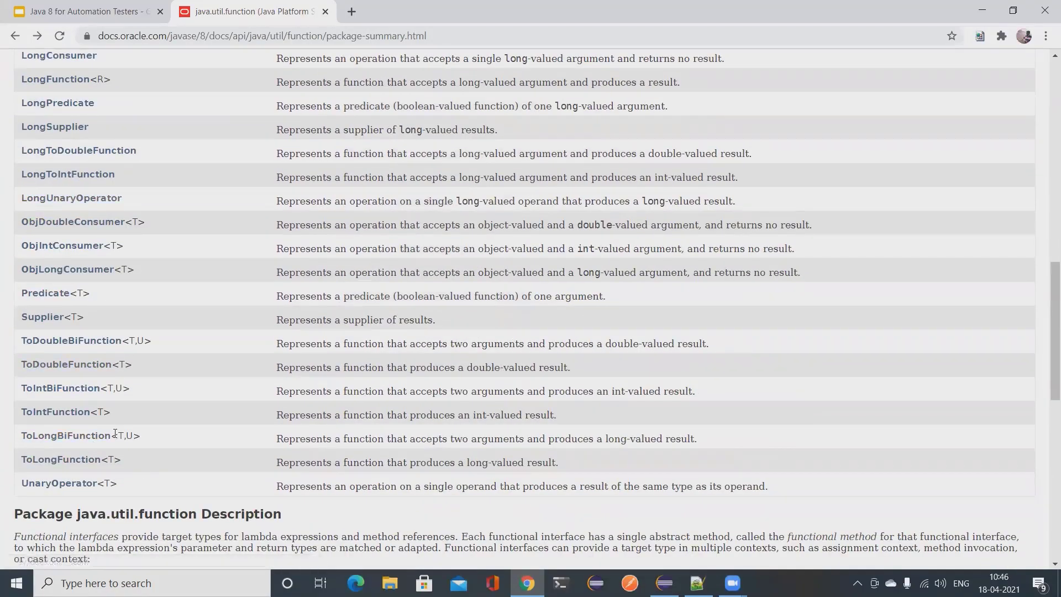
scroll(112, 425, "up", 6)
scroll(112, 424, "up", 6)
scroll(217, 360, "down", 6)
scroll(218, 357, "down", 5)
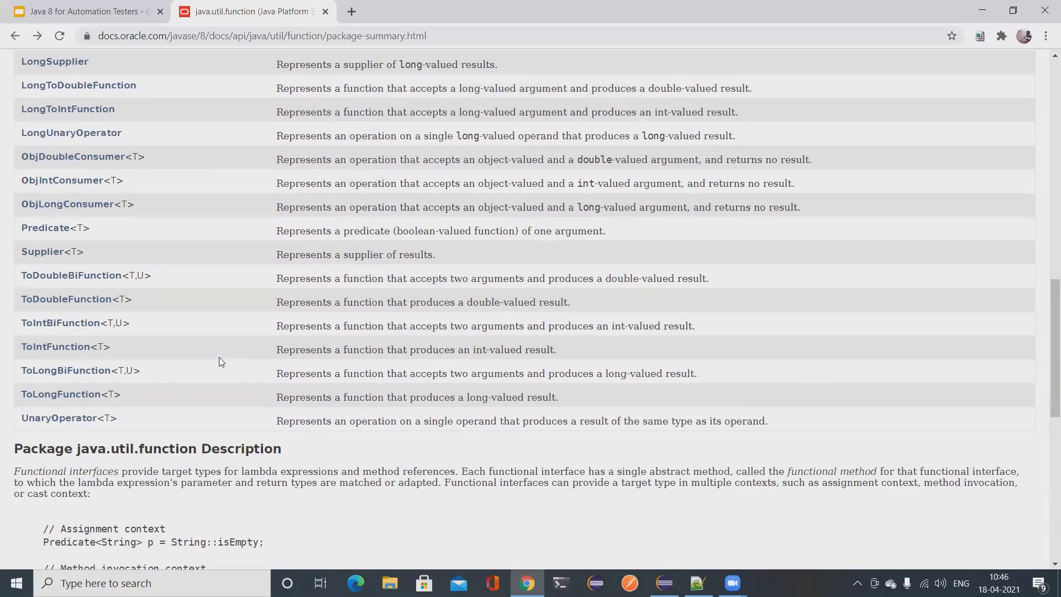
scroll(219, 357, "up", 4)
scroll(219, 358, "up", 4)
scroll(219, 358, "up", 3)
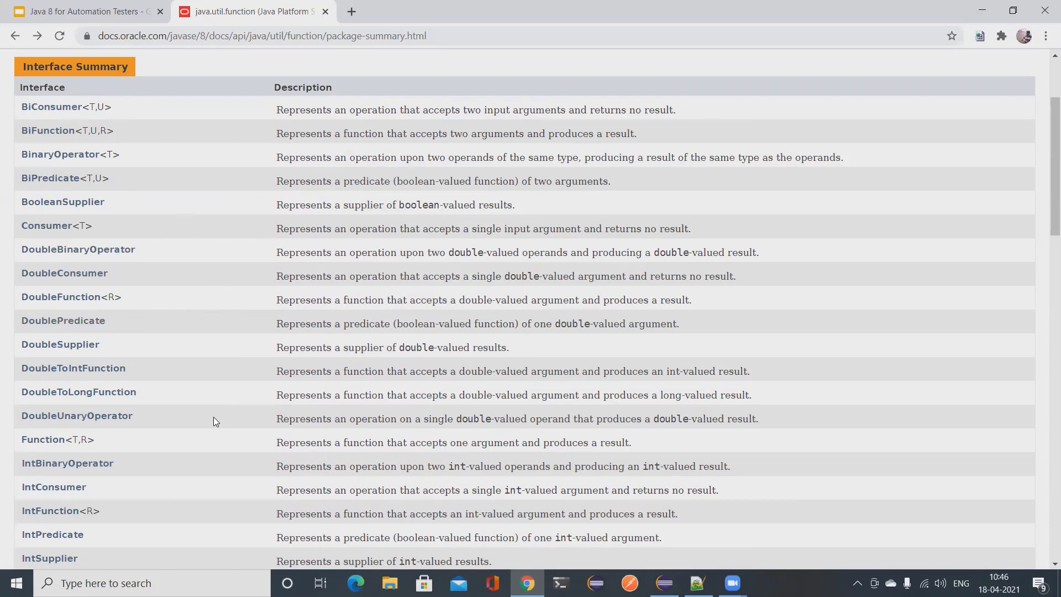
left_click(87, 11)
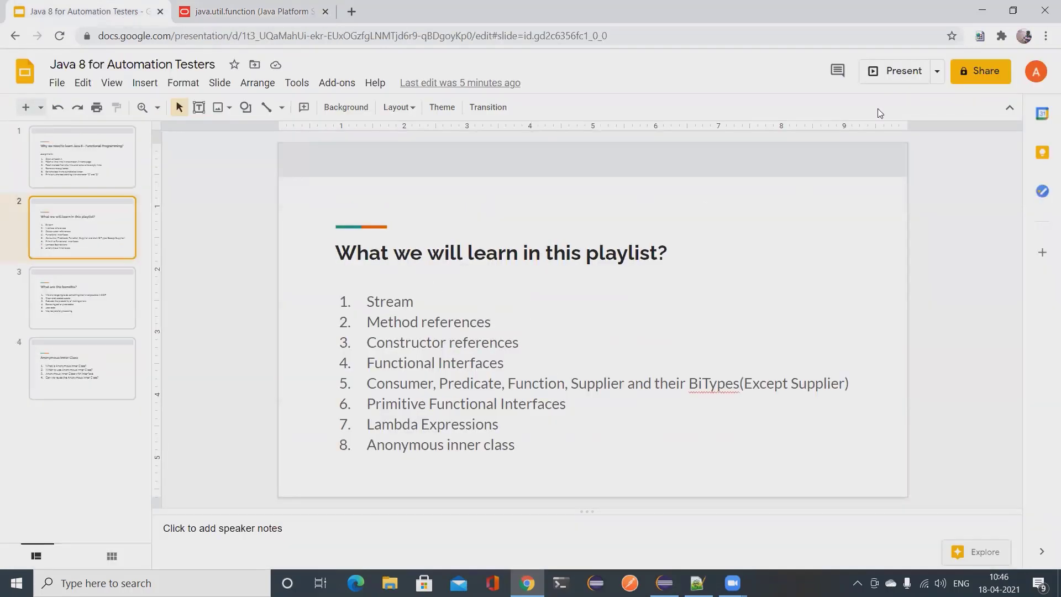
Step: Start presenting the Java 8 deck full screen from the agenda slide
left_click(894, 71)
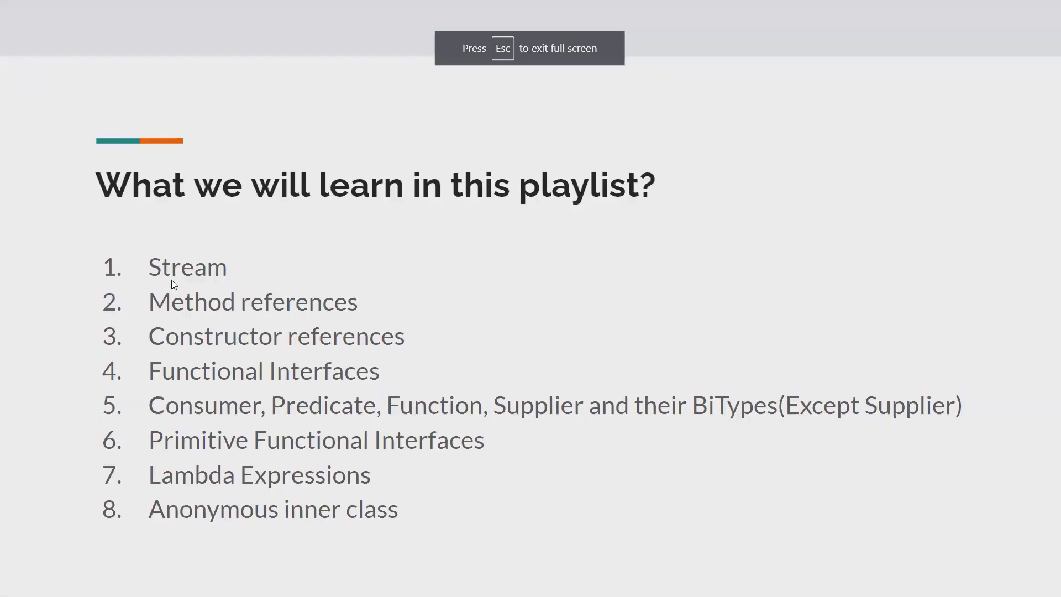